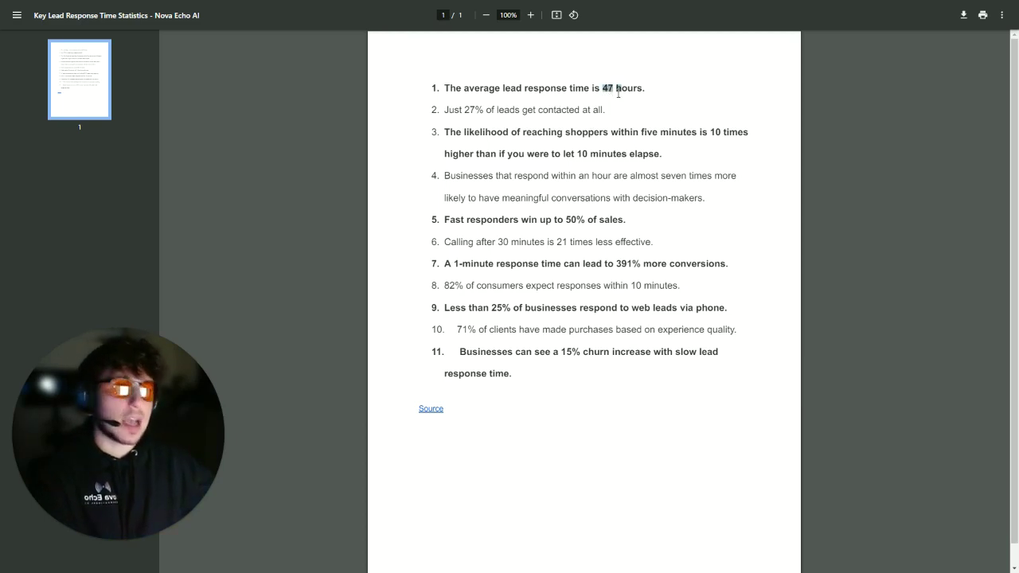
Clear the 47-hours highlight, then highlight and clear '21 times less effective' in item 6
{"action": "left_click", "coordinate": [522, 121]}
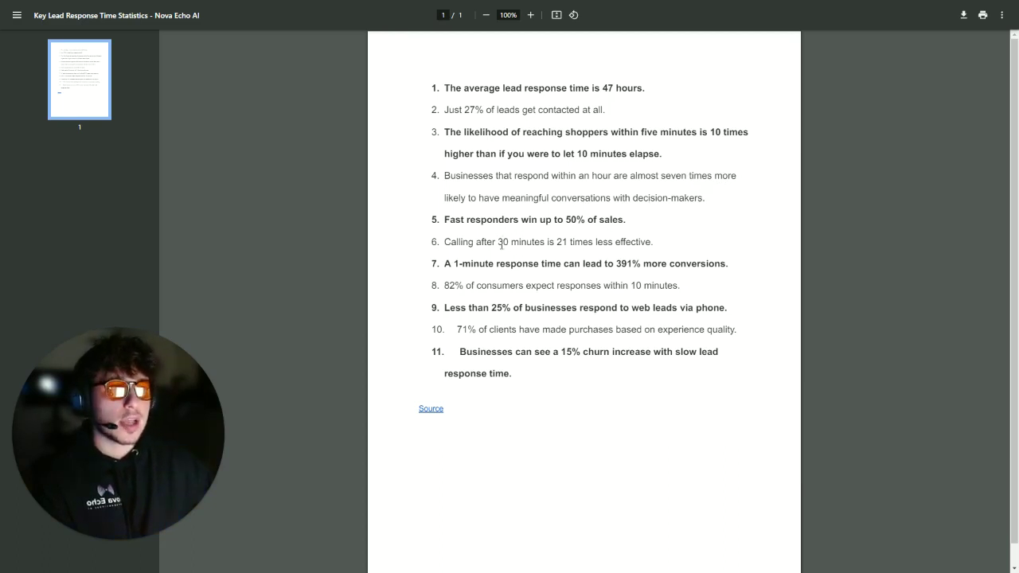
{"action": "left_click_drag", "start_coordinate": [557, 242], "coordinate": [648, 247]}
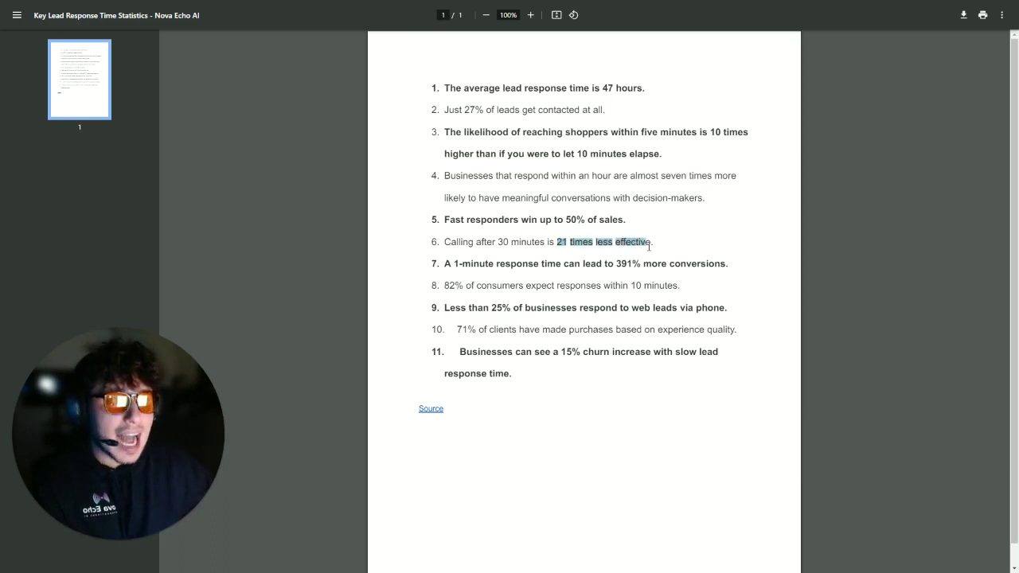
{"action": "left_click", "coordinate": [649, 247]}
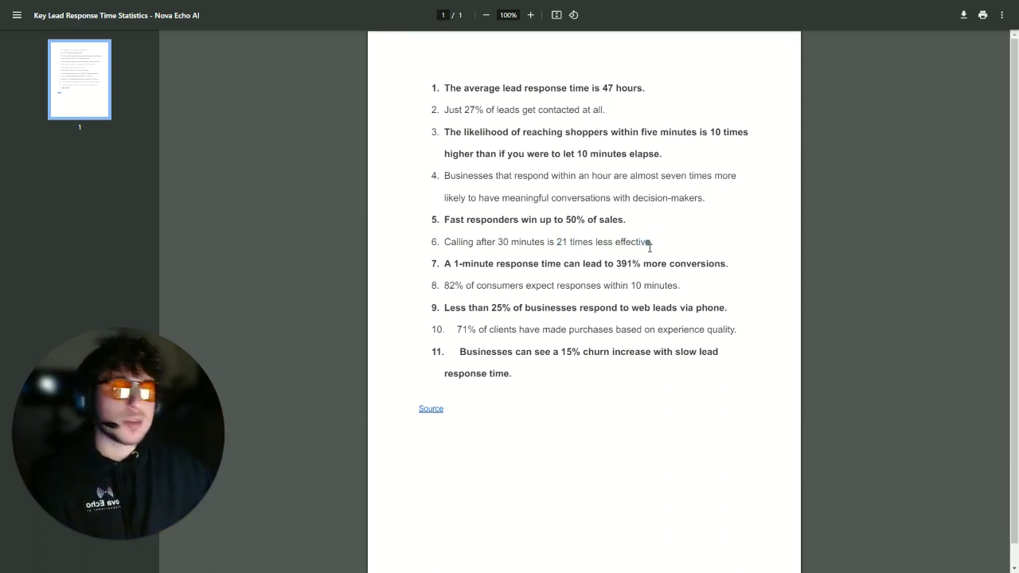
{"action": "left_click_drag", "start_coordinate": [556, 242], "coordinate": [650, 246]}
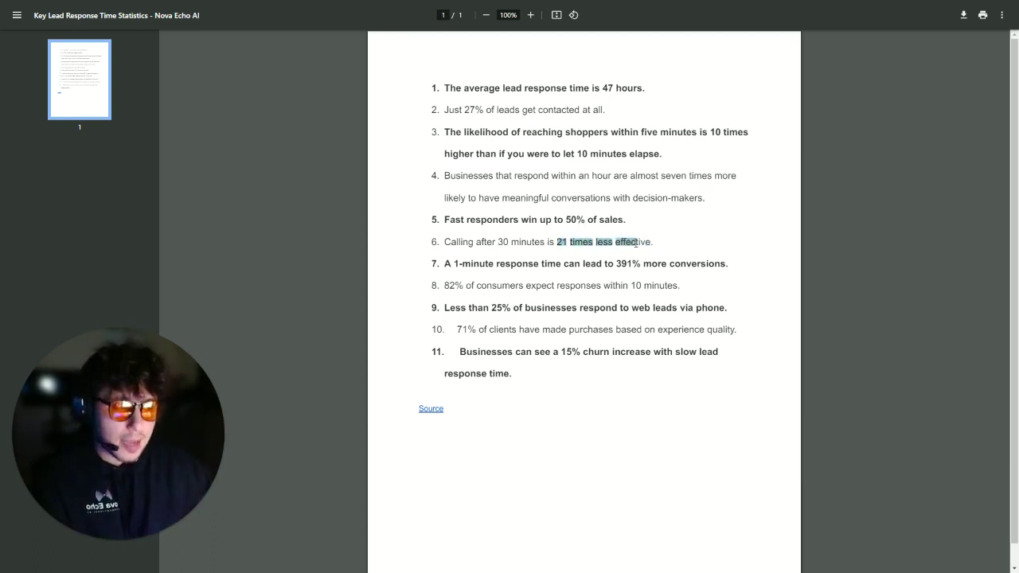
{"action": "left_click", "coordinate": [632, 249]}
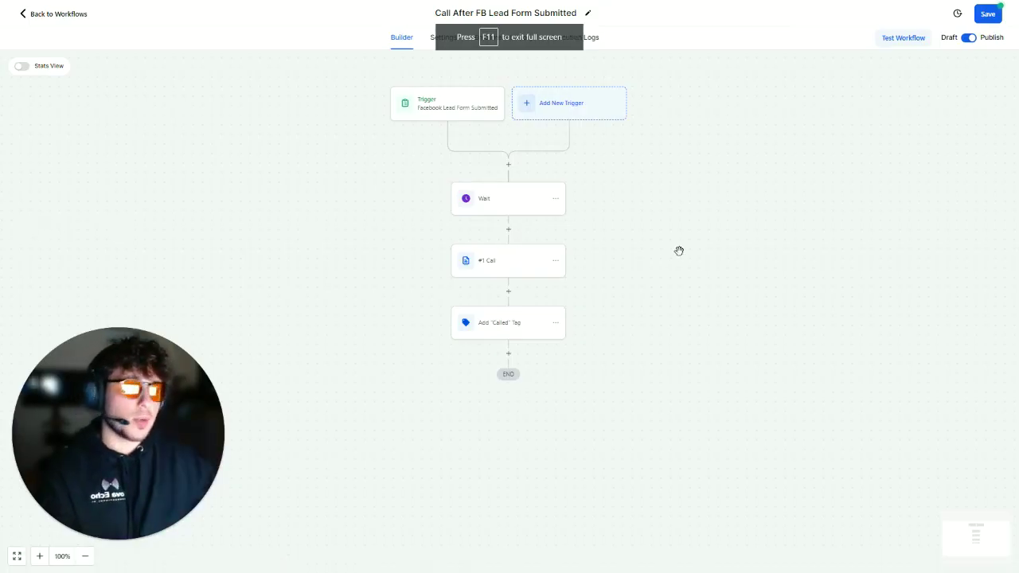
Try an In Form filter on the trigger, discard it, and view the one-minute Wait step
{"action": "left_click", "coordinate": [434, 103]}
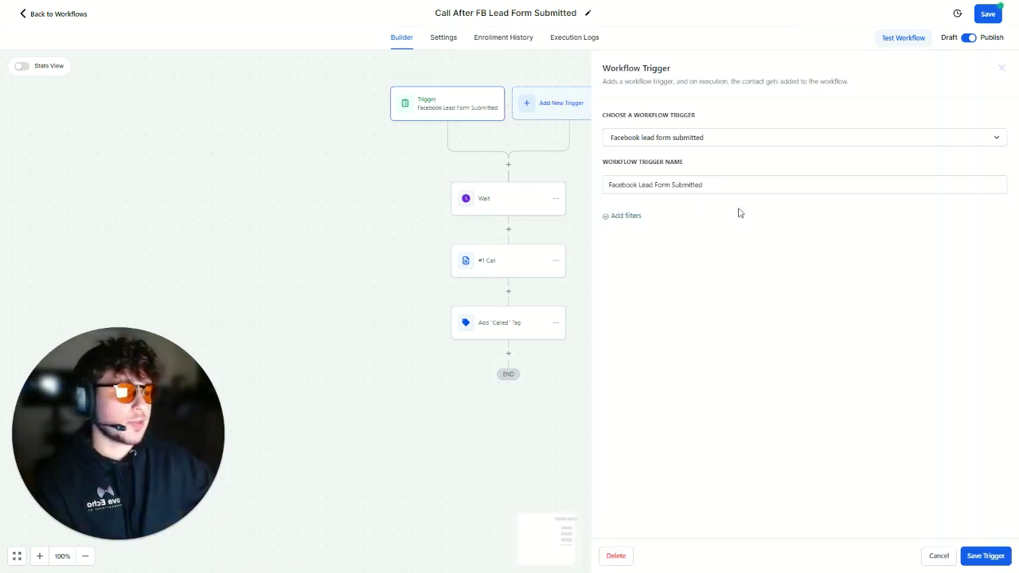
{"action": "left_click", "coordinate": [632, 216]}
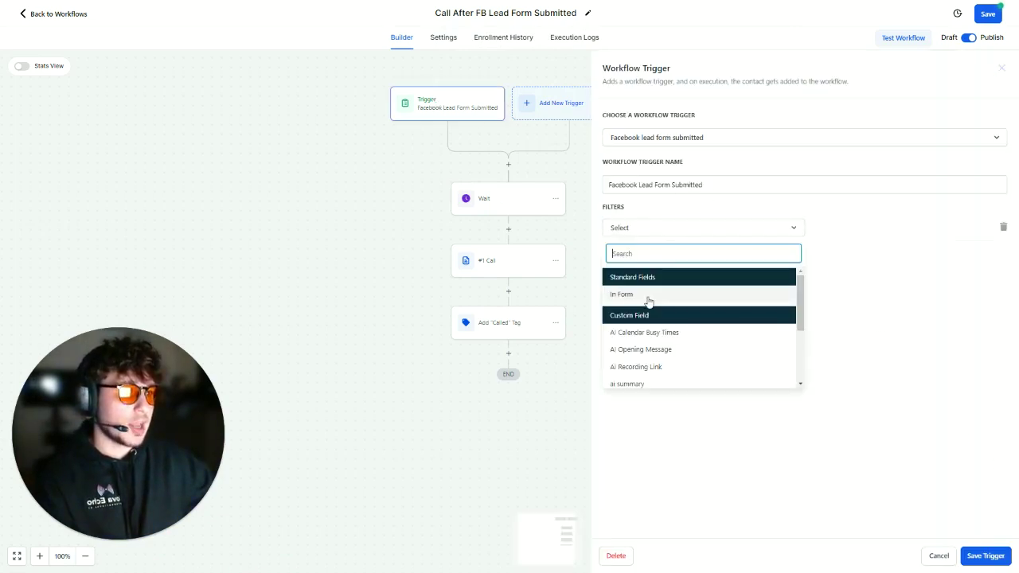
{"action": "left_click", "coordinate": [645, 296]}
{"action": "left_click", "coordinate": [867, 228]}
{"action": "left_click", "coordinate": [871, 419]}
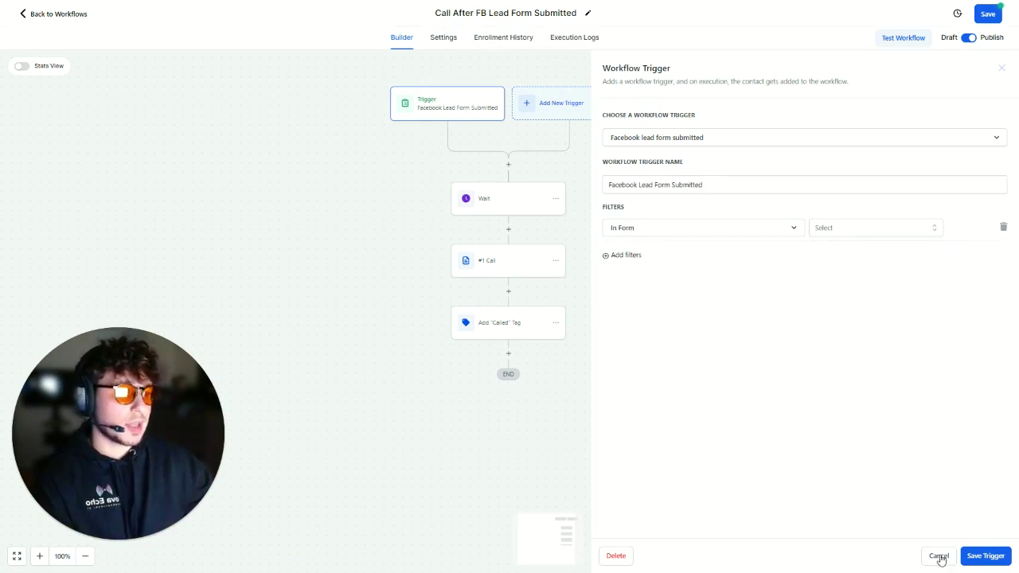
{"action": "left_click", "coordinate": [928, 560]}
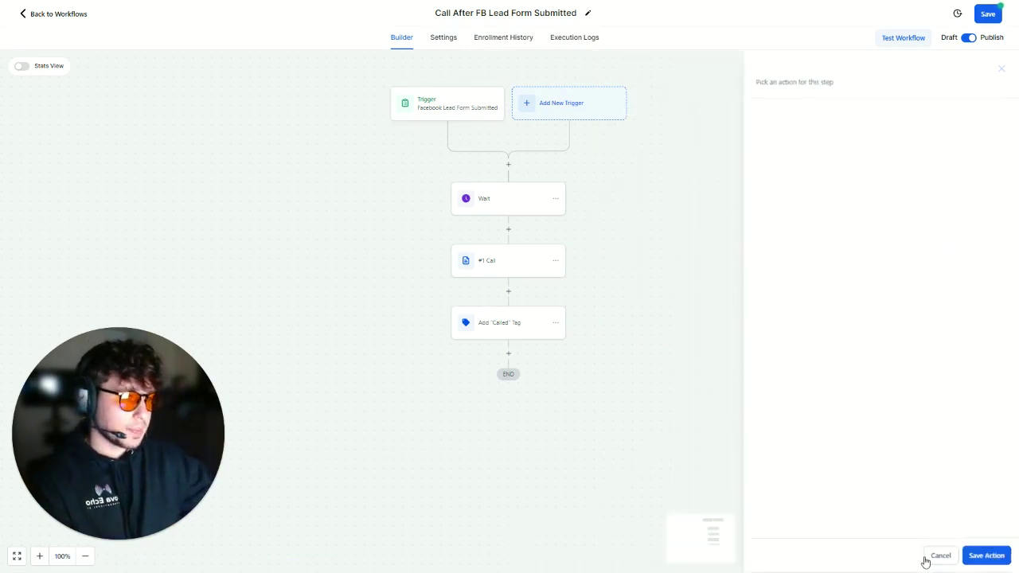
{"action": "left_click", "coordinate": [514, 200]}
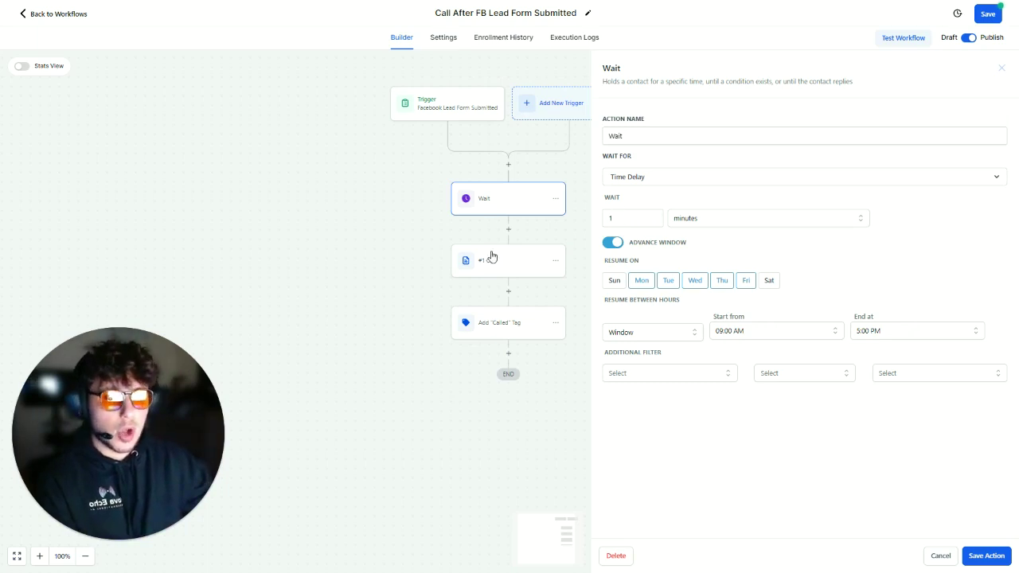
{"action": "mouse_move", "coordinate": [632, 218]}
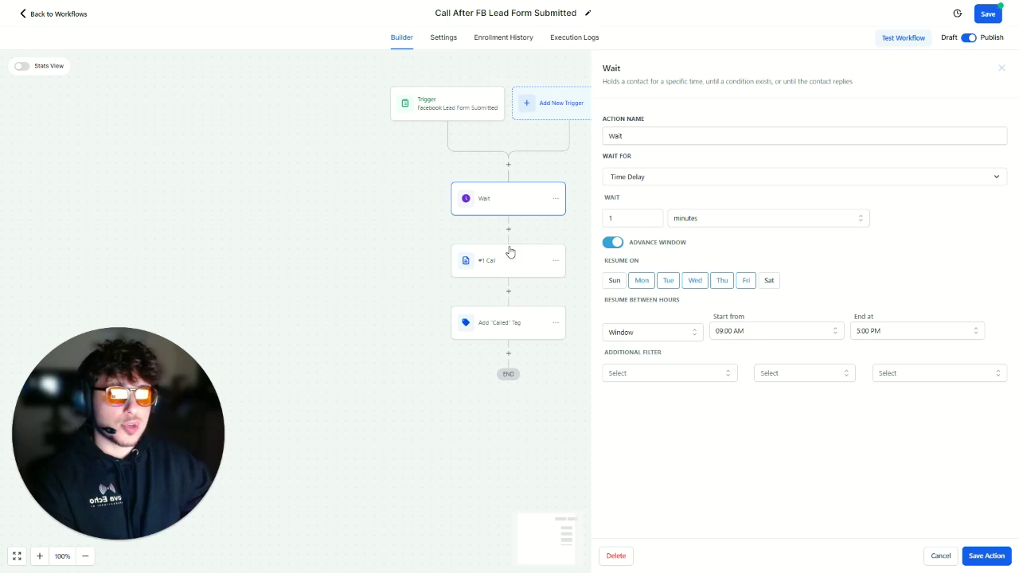
Toggle the Wait step's advance window off and back on, then close its settings
{"action": "left_click", "coordinate": [611, 244]}
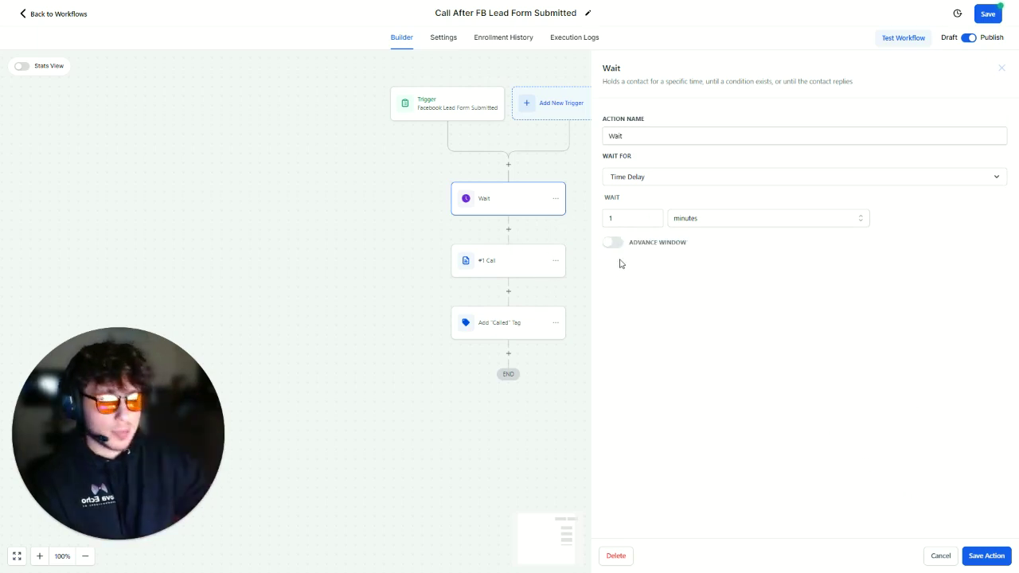
{"action": "left_click", "coordinate": [613, 243]}
{"action": "left_click", "coordinate": [940, 556]}
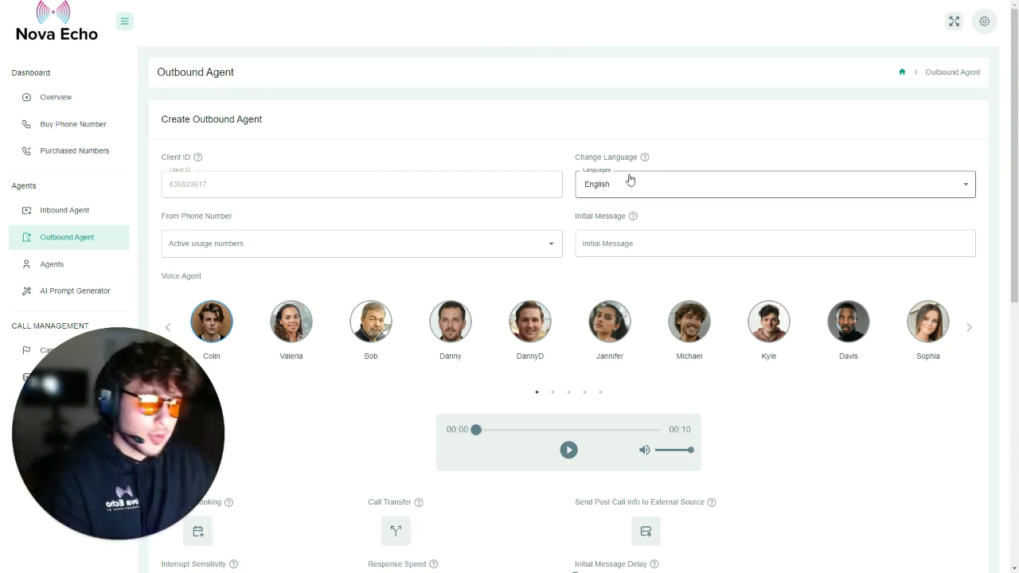
{"action": "scroll", "coordinate": [636, 199], "scroll_direction": "down", "scroll_amount": 1}
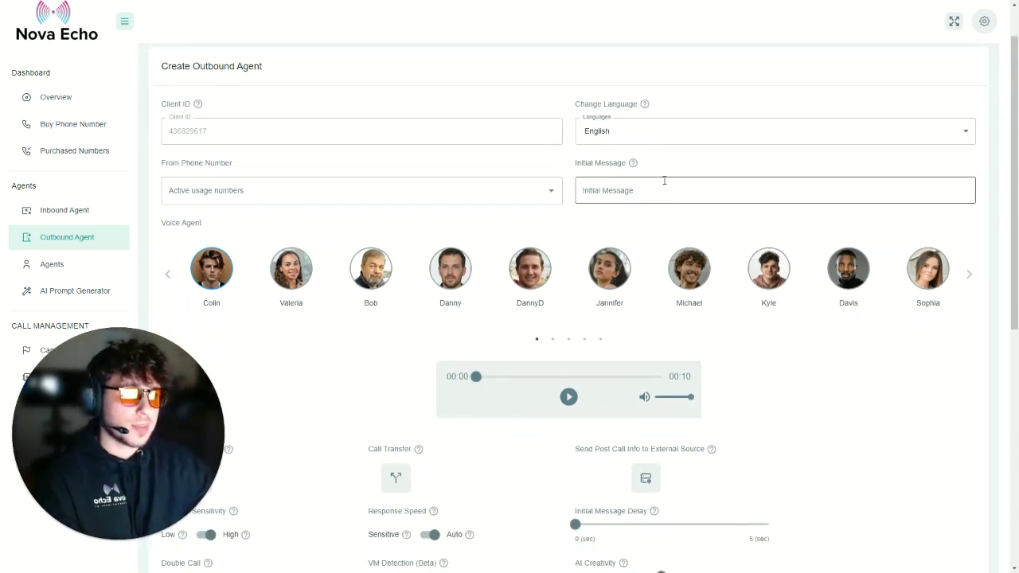
{"action": "scroll", "coordinate": [755, 202], "scroll_direction": "down", "scroll_amount": 3}
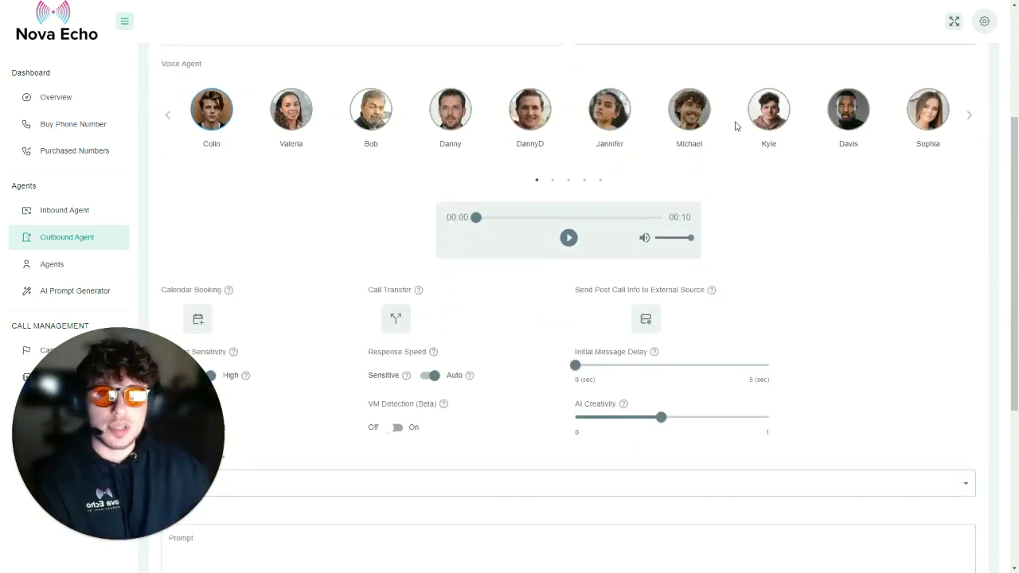
{"action": "scroll", "coordinate": [716, 151], "scroll_direction": "down", "scroll_amount": 3}
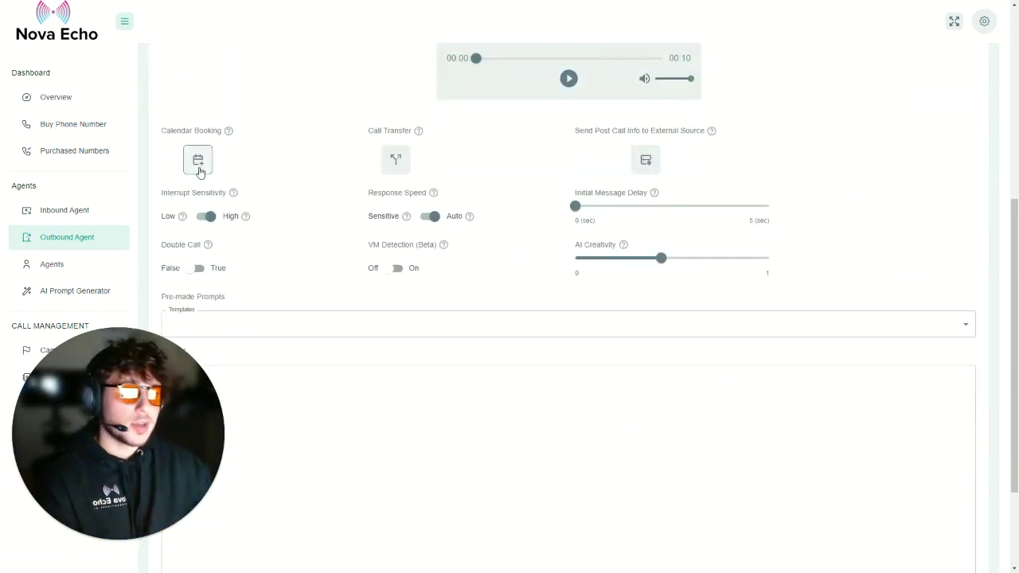
{"action": "scroll", "coordinate": [390, 279], "scroll_direction": "down", "scroll_amount": 3}
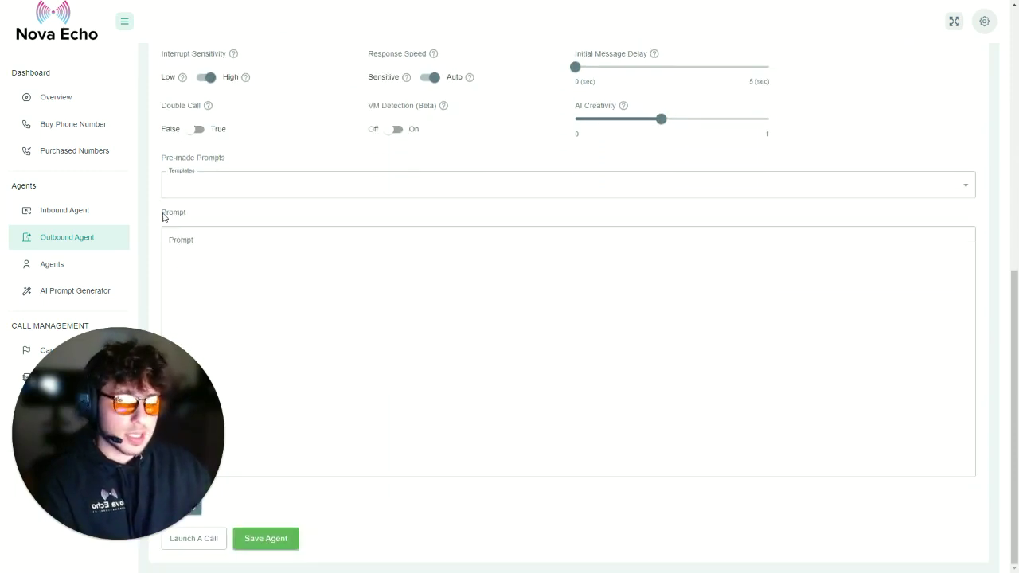
On the Agents list, back out of deleting the Test agent
{"action": "left_click", "coordinate": [78, 262]}
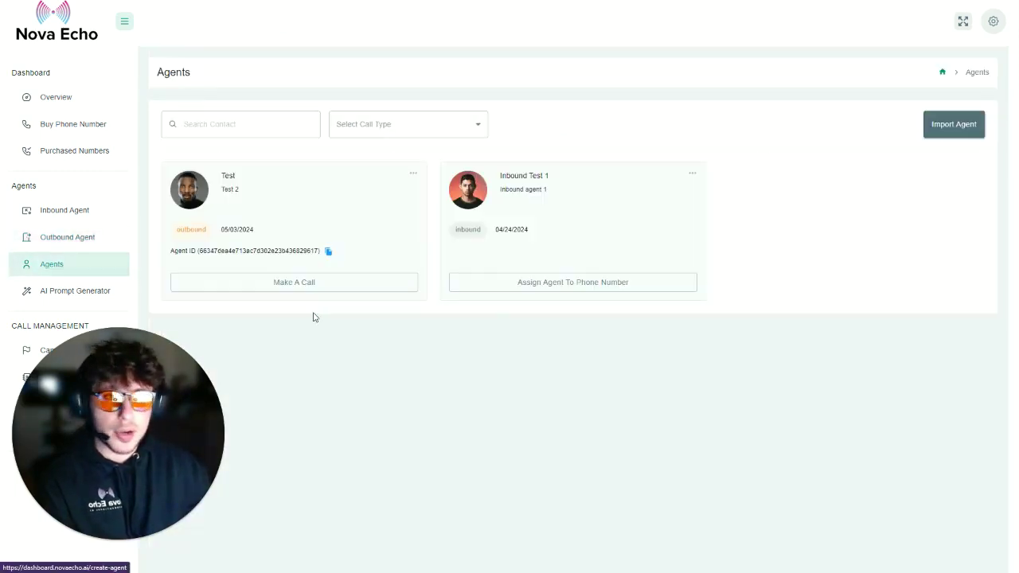
{"action": "left_click", "coordinate": [411, 175]}
{"action": "left_click", "coordinate": [390, 206]}
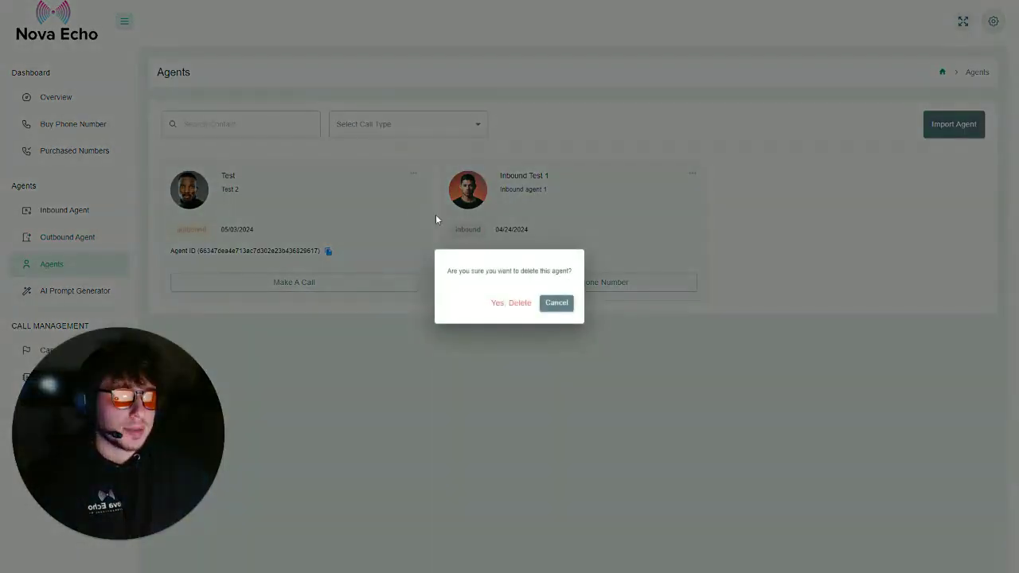
{"action": "left_click", "coordinate": [557, 303]}
Review the Test agent's settings, then return to the Agents list with its Agent ID
{"action": "left_click", "coordinate": [398, 193]}
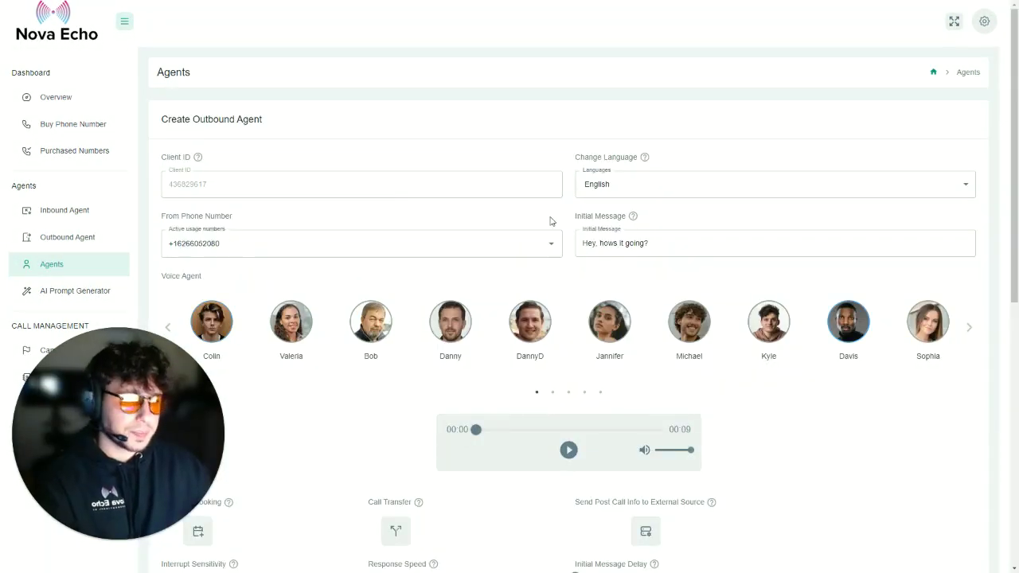
{"action": "scroll", "coordinate": [552, 211], "scroll_direction": "down", "scroll_amount": 5}
{"action": "scroll", "coordinate": [552, 210], "scroll_direction": "down", "scroll_amount": 5}
{"action": "scroll", "coordinate": [393, 284], "scroll_direction": "down", "scroll_amount": 5}
{"action": "scroll", "coordinate": [394, 284], "scroll_direction": "up", "scroll_amount": 10}
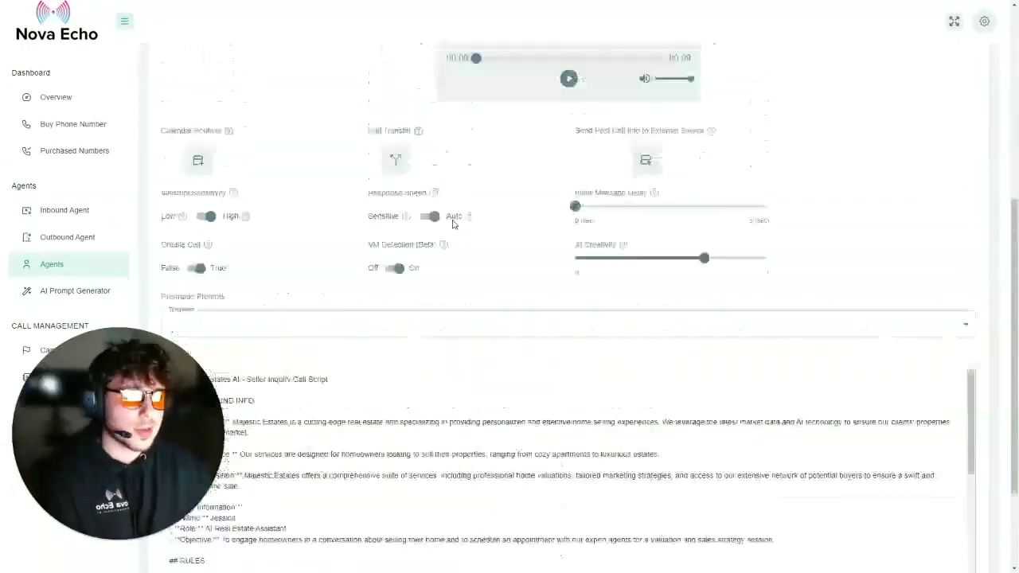
{"action": "scroll", "coordinate": [406, 358], "scroll_direction": "up", "scroll_amount": 5}
{"action": "scroll", "coordinate": [452, 386], "scroll_direction": "up", "scroll_amount": 3}
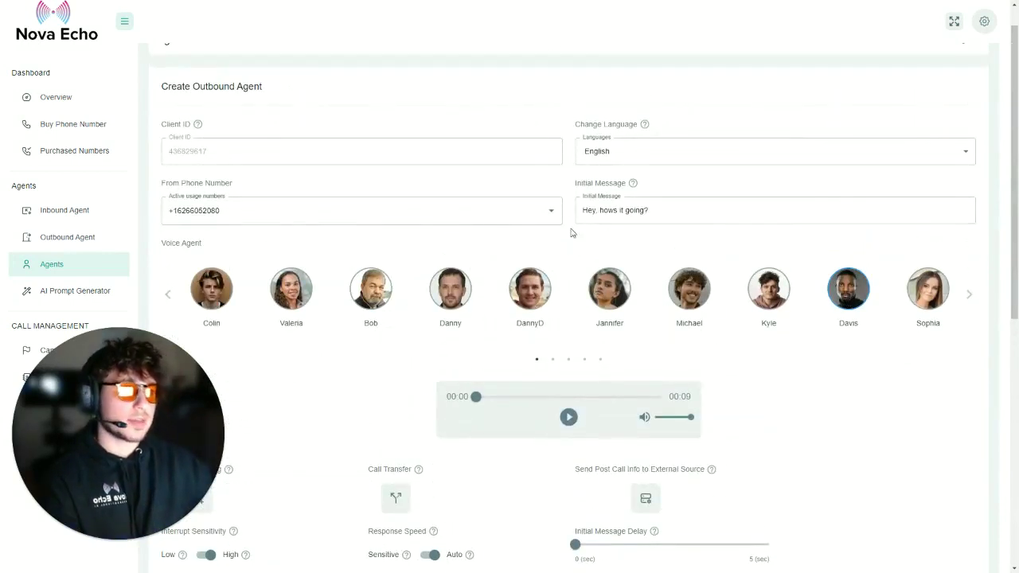
{"action": "left_click", "coordinate": [90, 271]}
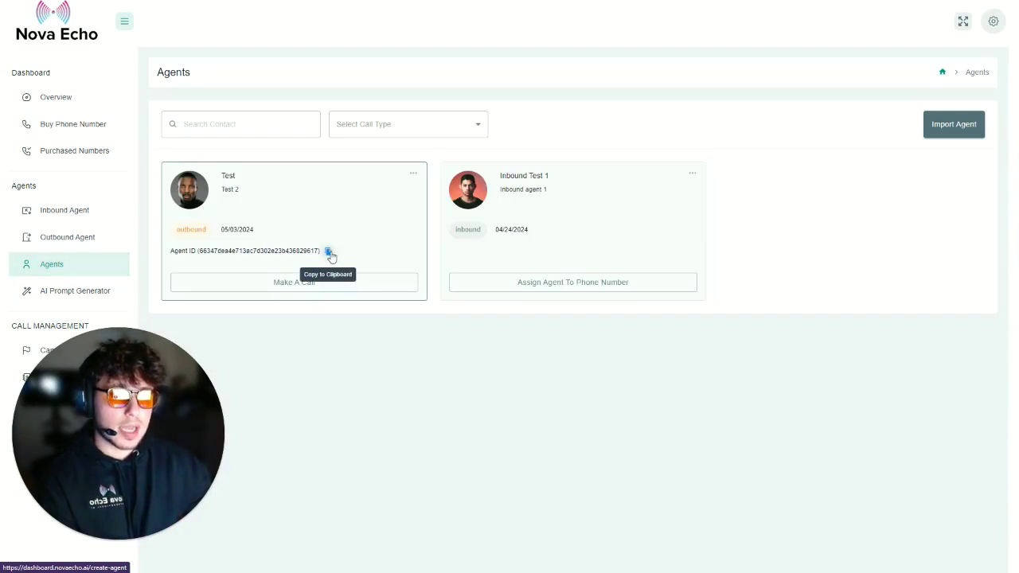